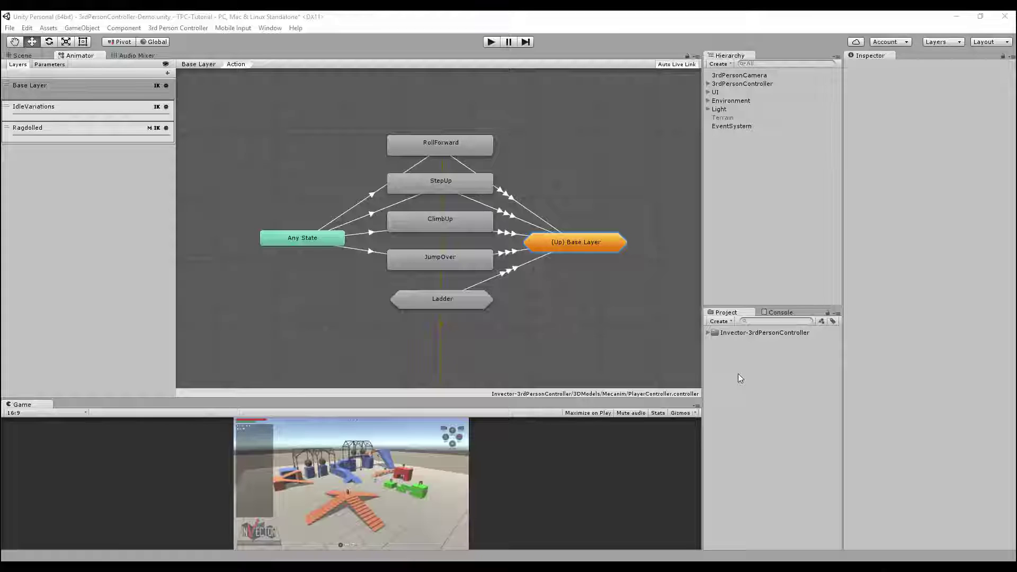
Create a project folder named NewAnimations and import the Beta and Beta@stand_to_roll models into it.
right_click(739, 376)
mouse_move(769, 185)
click(713, 187)
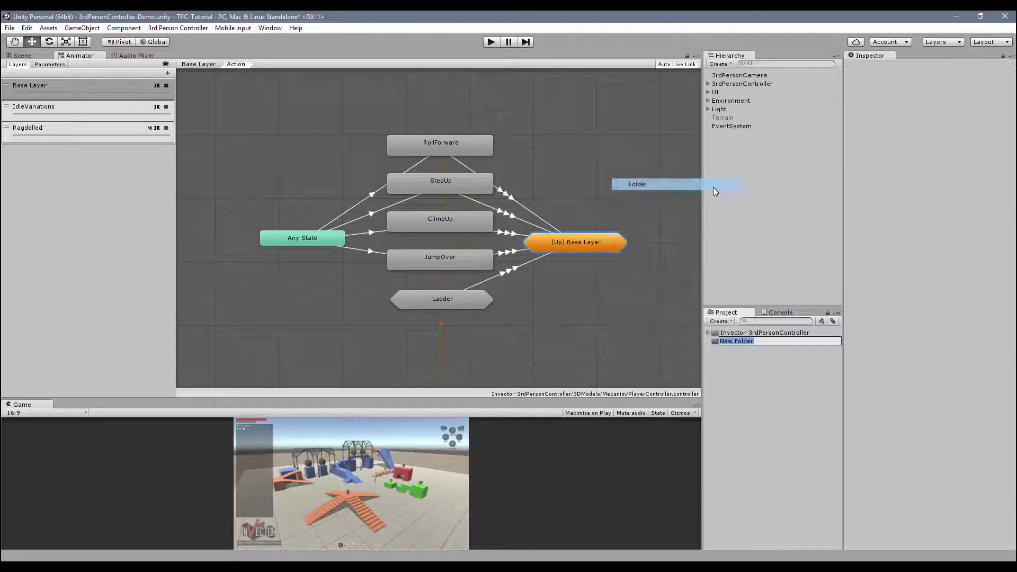
text(NewAnimations)
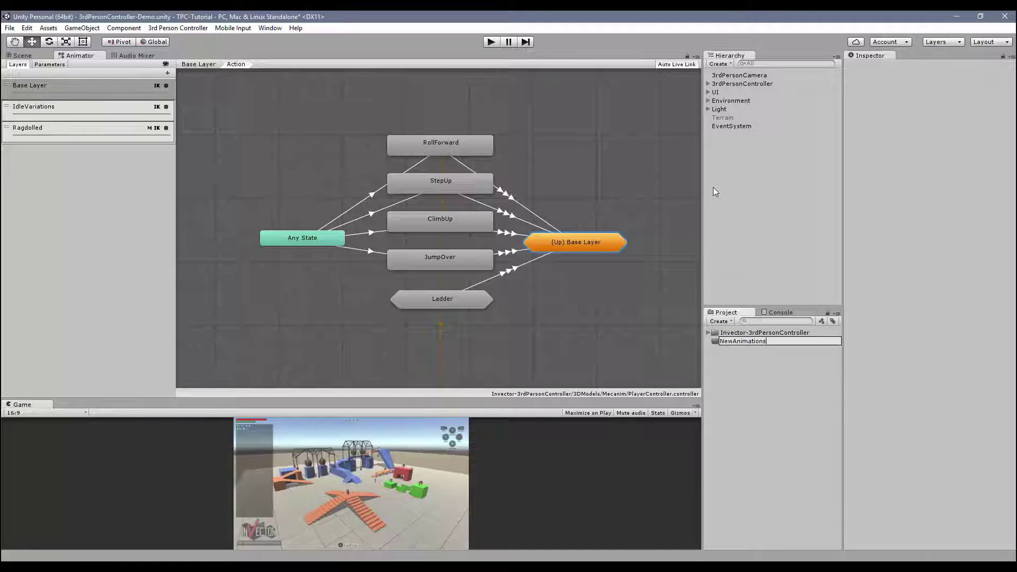
key(Return)
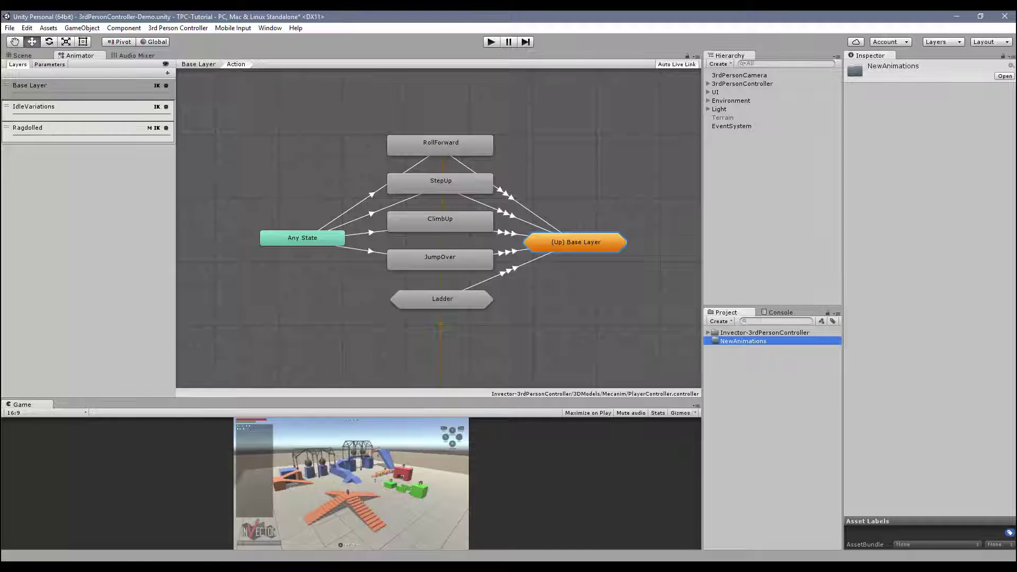
key(alt+Tab)
drag(259, 225, 722, 342)
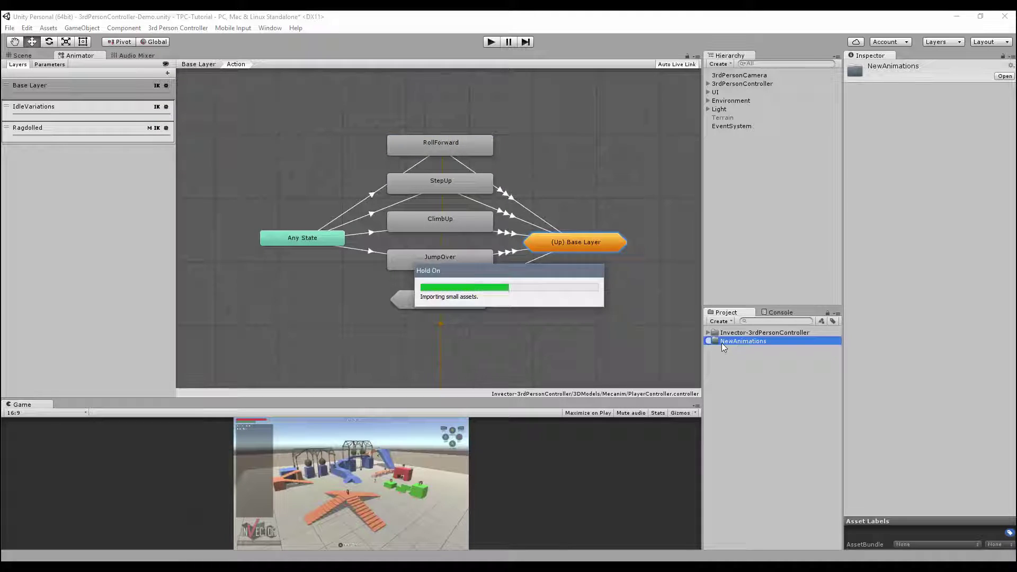
Set the Beta@stand_to_roll model's rig animation type to Humanoid and apply it.
click(749, 366)
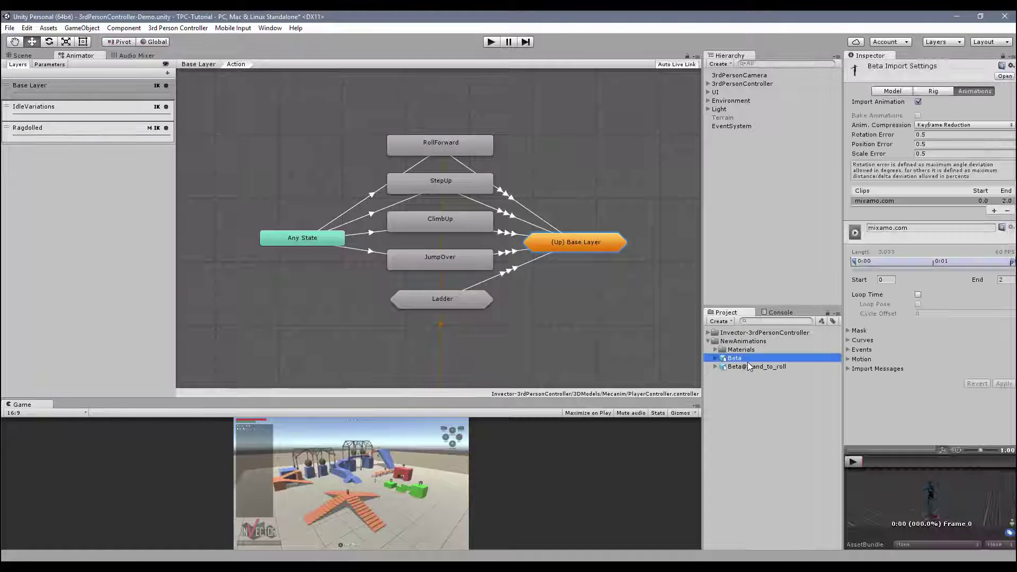
click(934, 91)
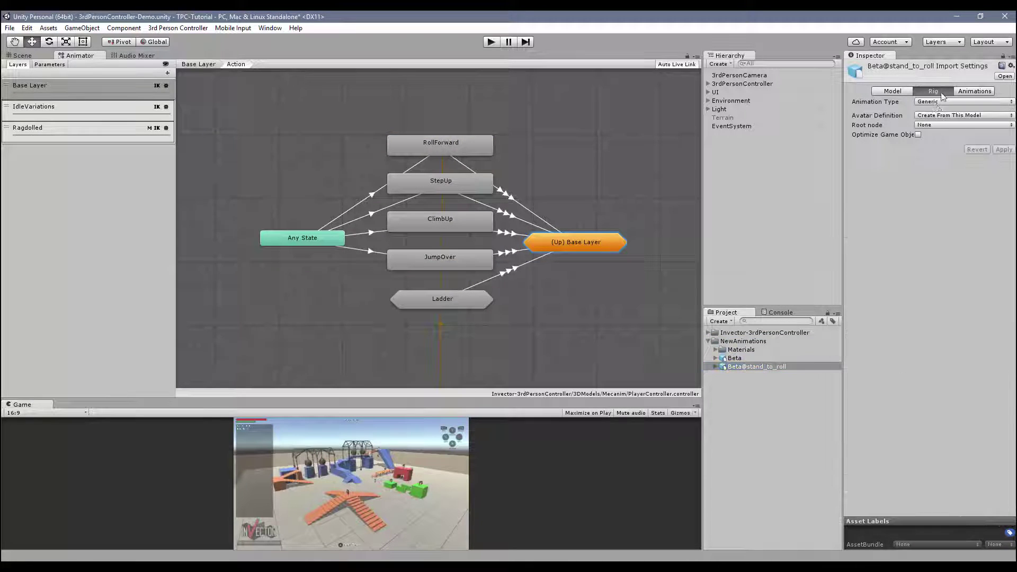
click(943, 101)
click(954, 151)
click(1007, 171)
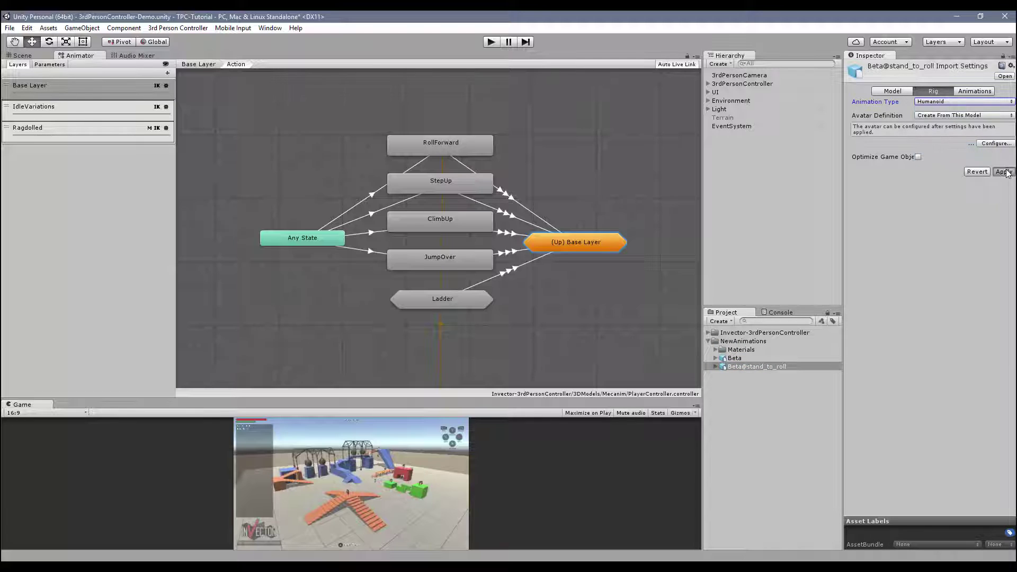
Preview the stand_to_roll clip in a detached window on the V-bot model, found by searching the project for "v-bot".
click(974, 92)
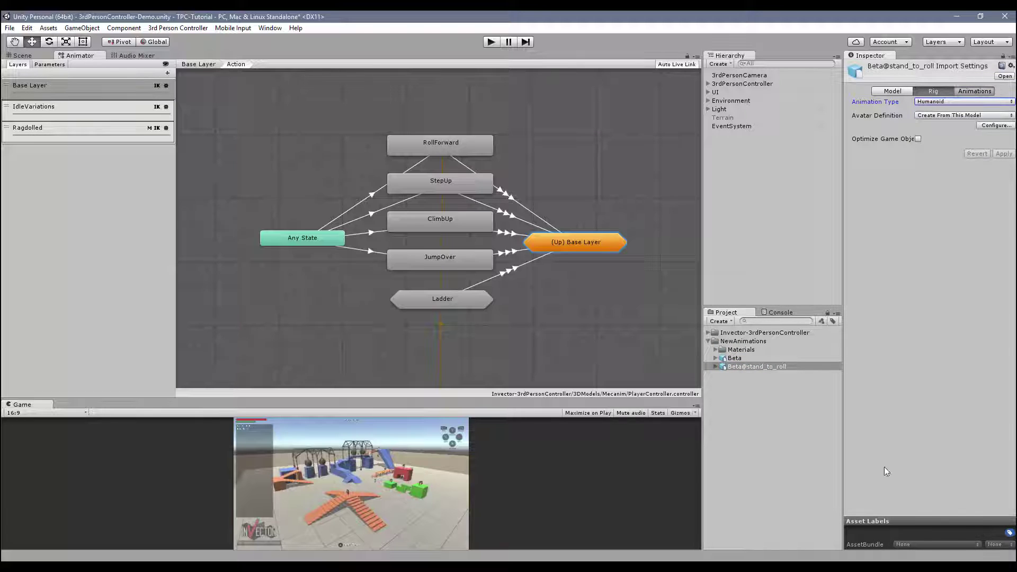
right_click(899, 447)
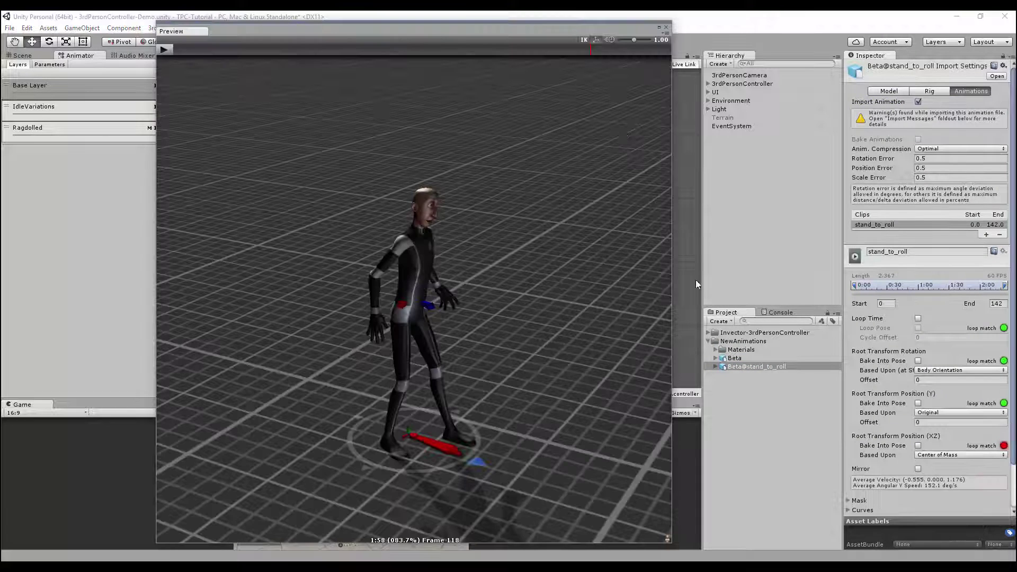
click(761, 322)
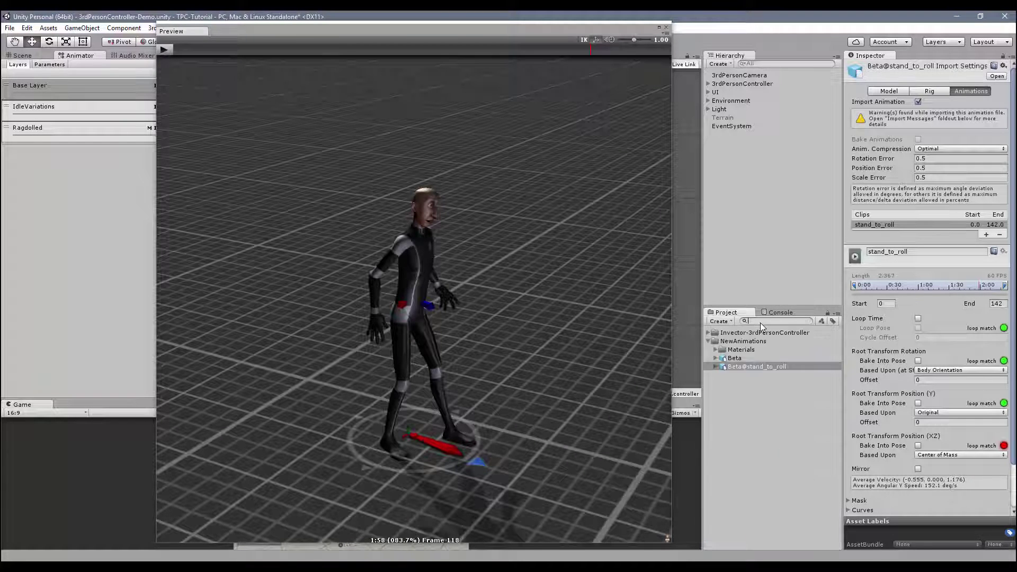
text(v-bot)
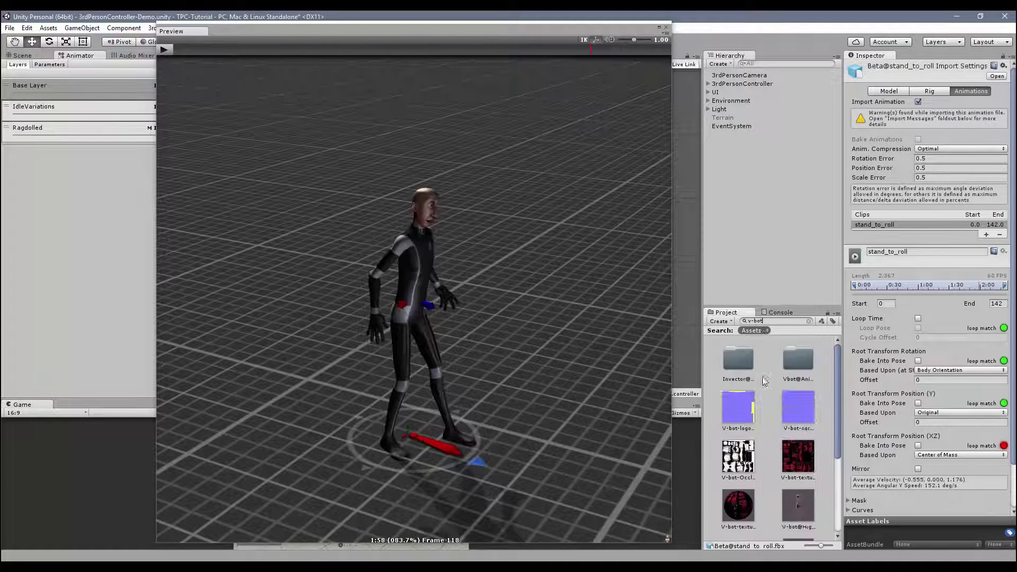
scroll(765, 382, down, 2)
drag(798, 474, 322, 189)
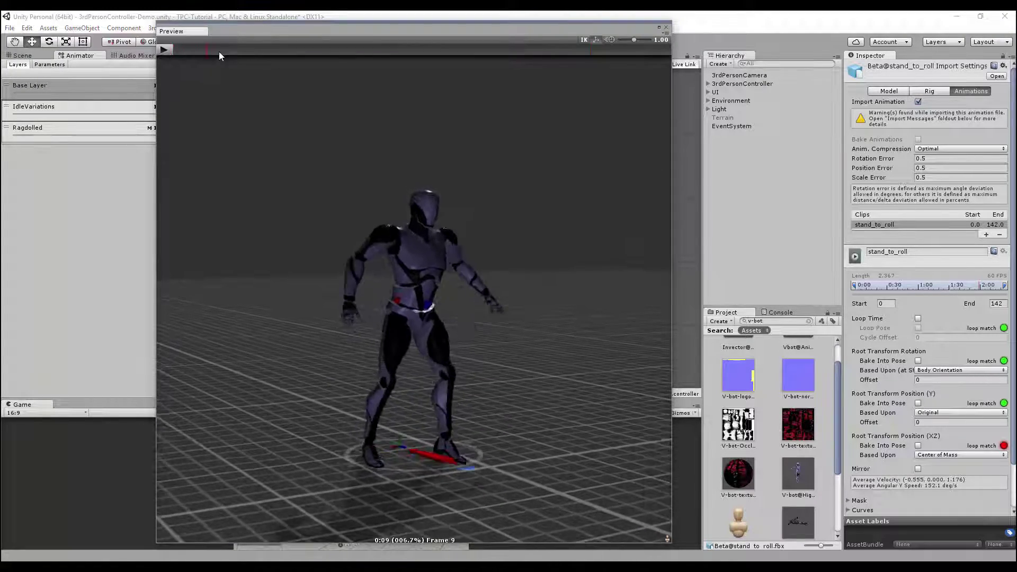
drag(323, 282, 509, 315)
drag(215, 52, 622, 56)
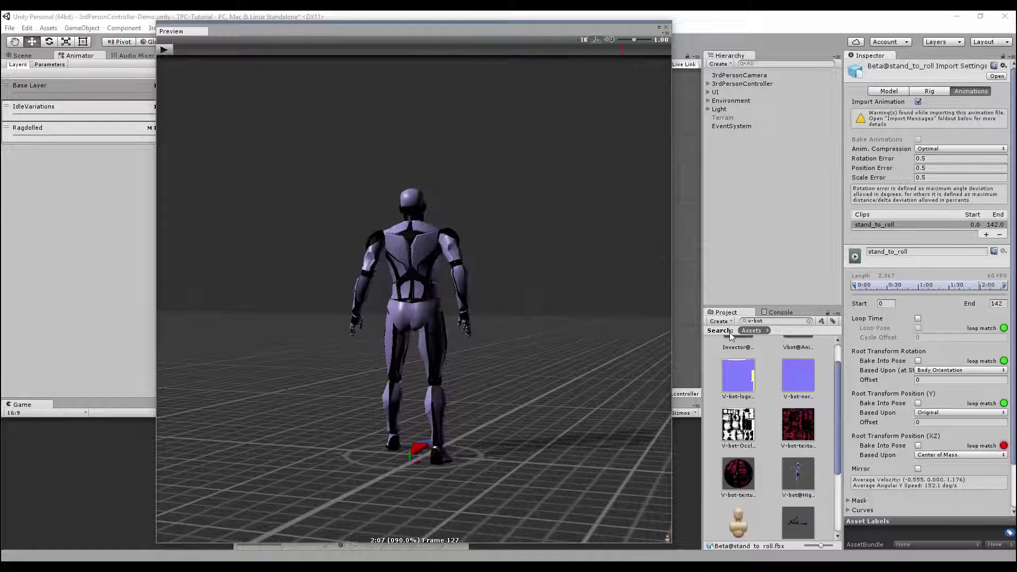
Clear the project search, set the Beta model's rig animation type to Humanoid and apply it.
click(810, 321)
click(735, 359)
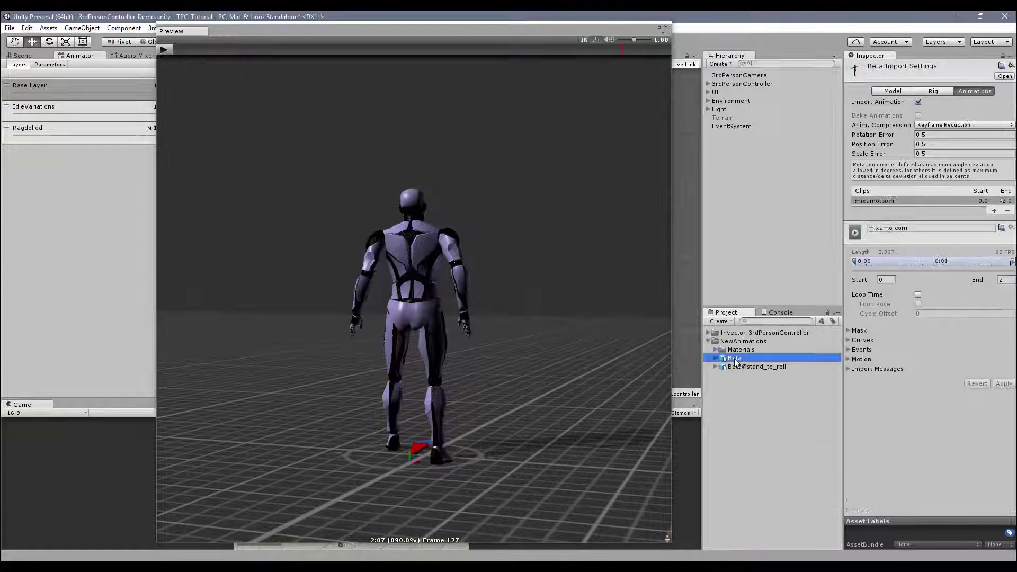
click(933, 91)
click(953, 102)
click(937, 149)
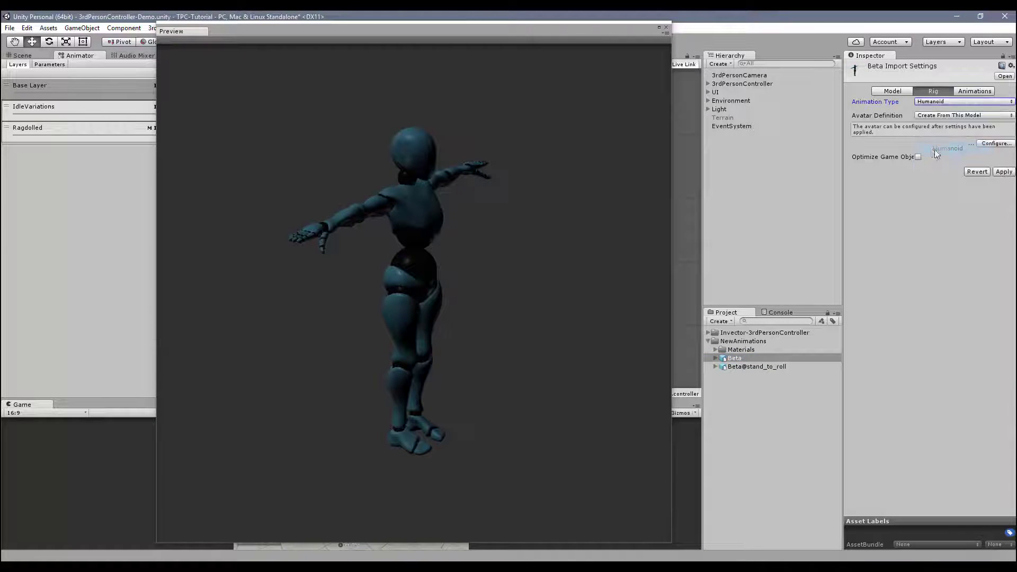
click(1003, 173)
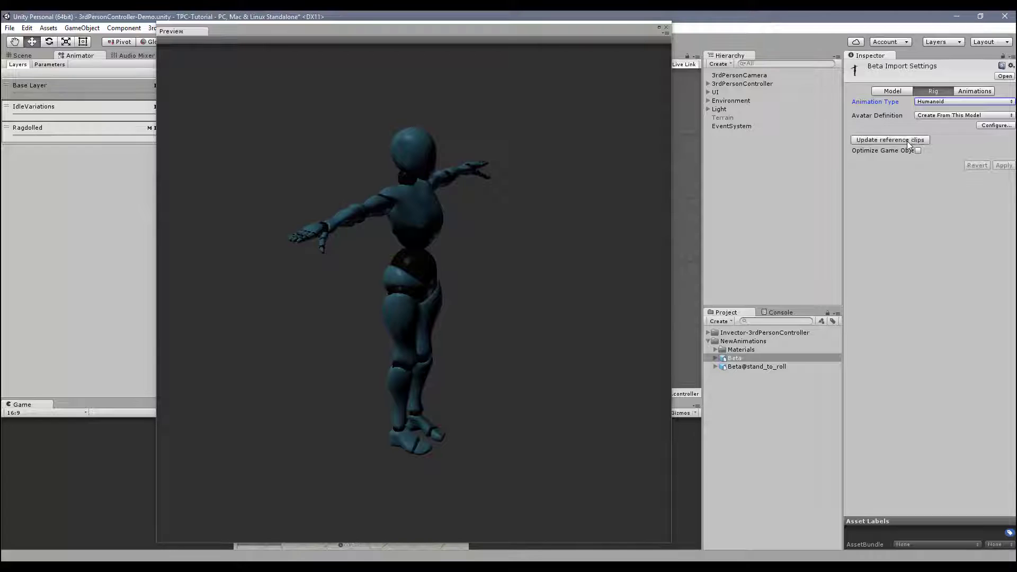
Set Beta@stand_to_roll's avatar definition to Copy From Other Avatar with BetaAvatar as the source, and apply it.
click(771, 367)
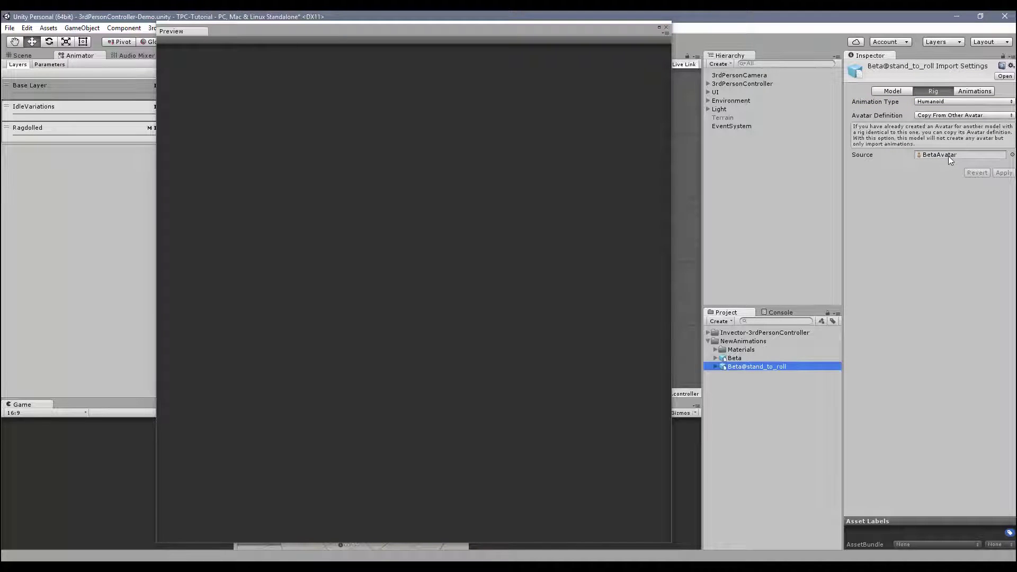
click(943, 115)
click(936, 139)
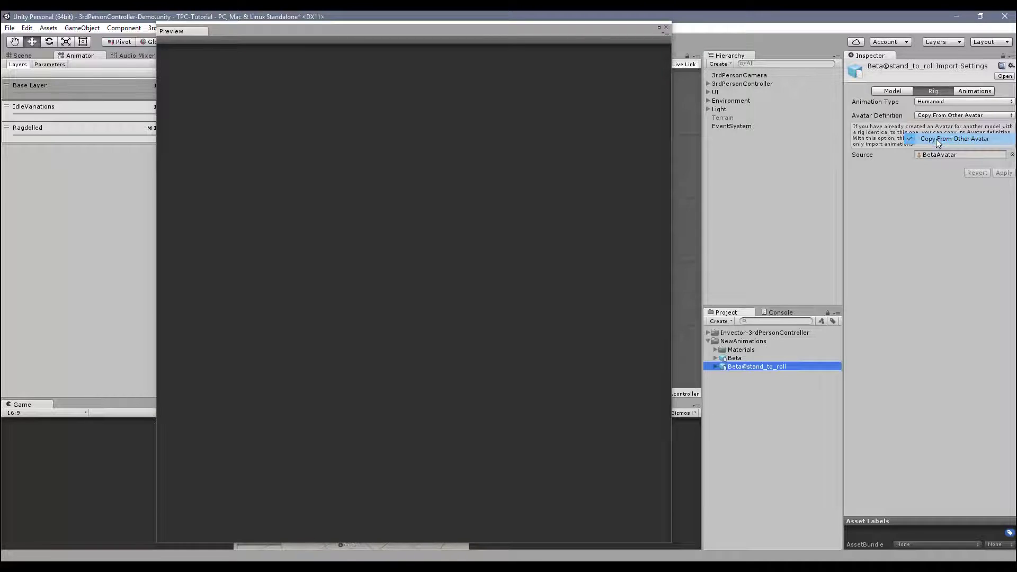
click(716, 358)
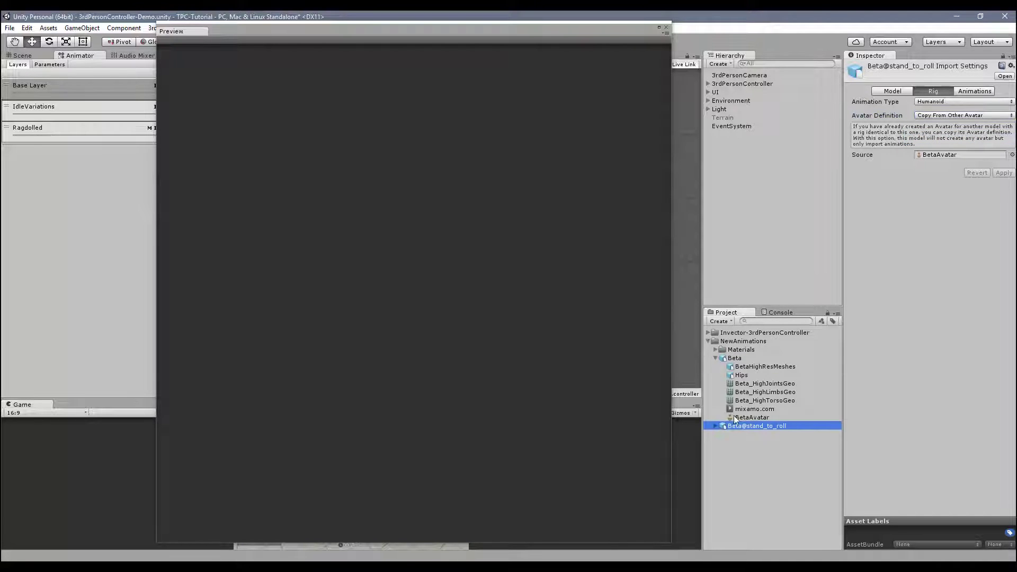
drag(736, 418, 961, 158)
click(1003, 172)
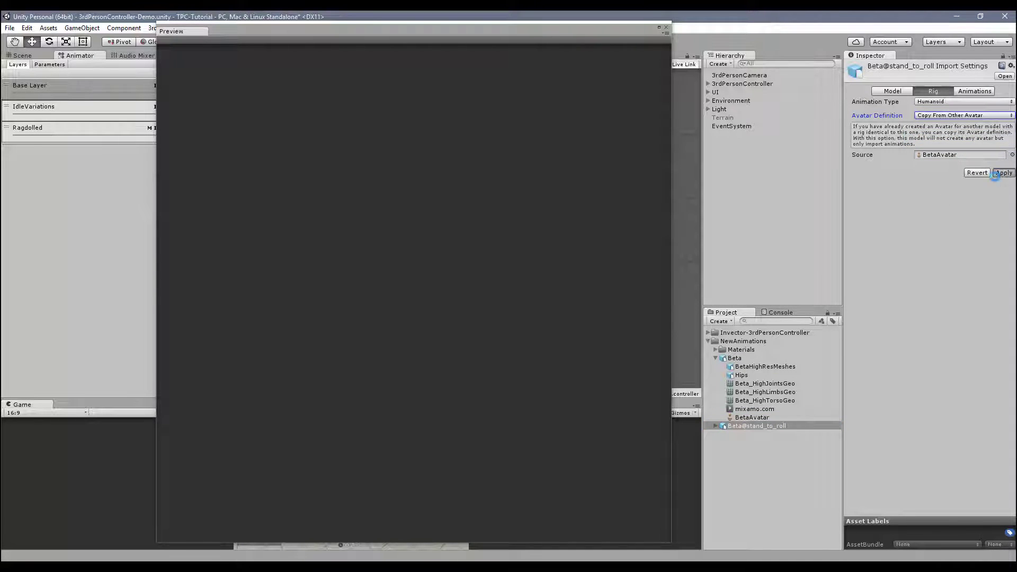
Bake the stand_to_roll clip's root transform rotation and root transform position (Y) into the pose, and apply the changes.
click(975, 92)
scroll(932, 212, down, 2)
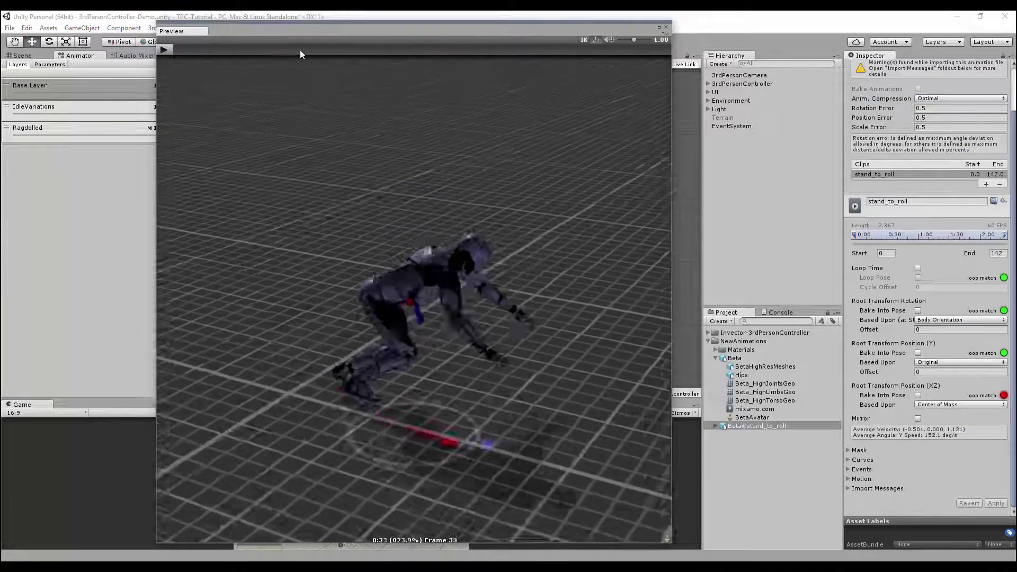
drag(467, 54, 632, 55)
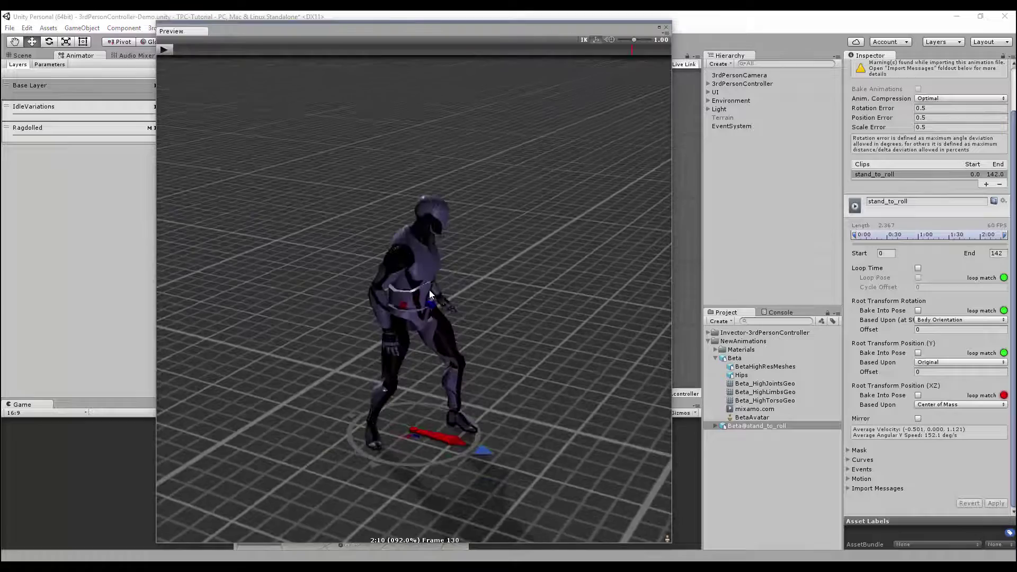
drag(429, 291, 675, 246)
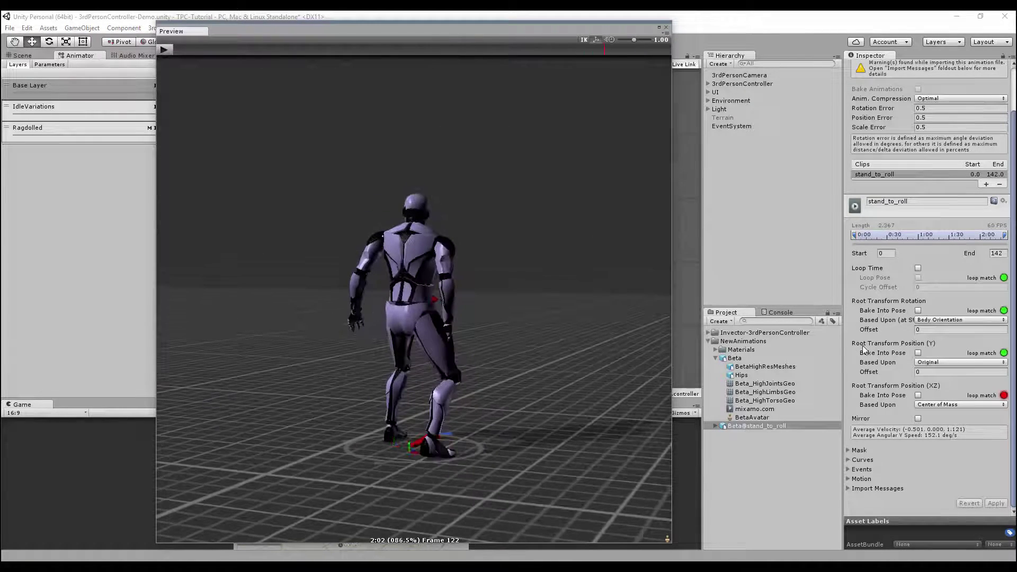
click(919, 312)
click(918, 353)
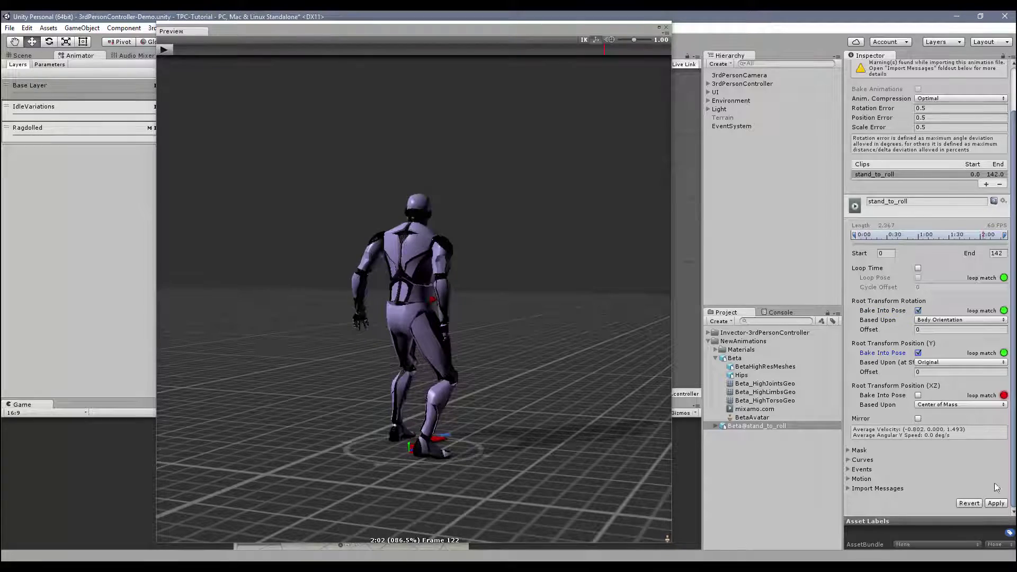
click(999, 504)
Base the stand_to_roll clip's root transform rotation on Original and apply the change.
drag(180, 50, 390, 328)
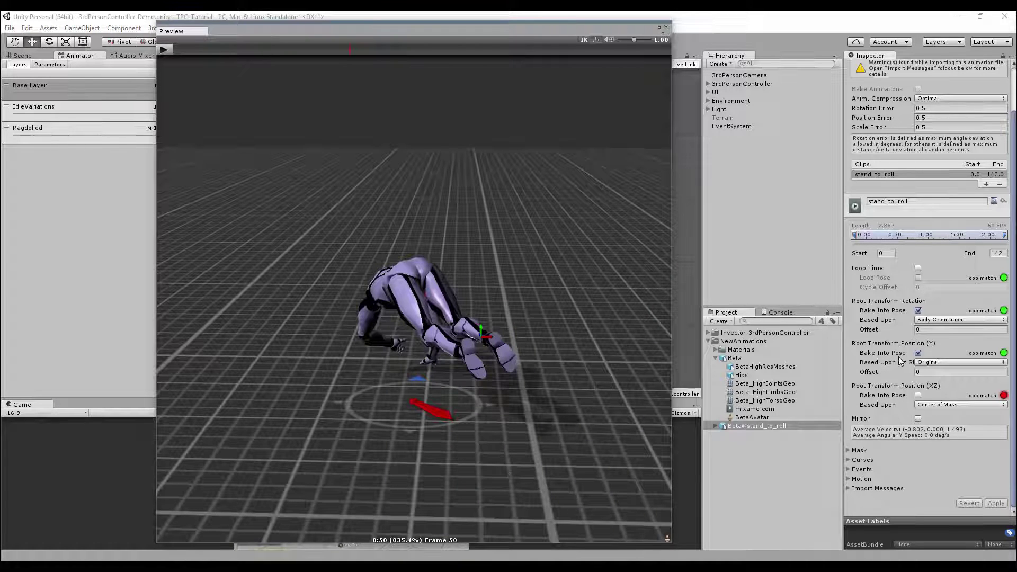
click(950, 319)
click(949, 328)
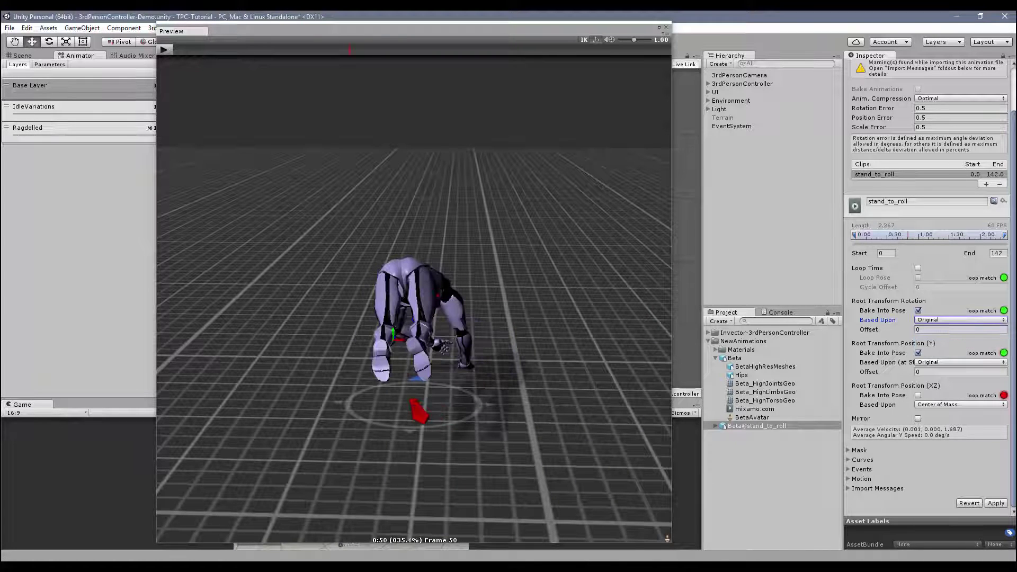
click(996, 504)
Check the roll's direction by scrubbing through the clip preview from several angles, and close the detached preview window.
drag(221, 120, 515, 140)
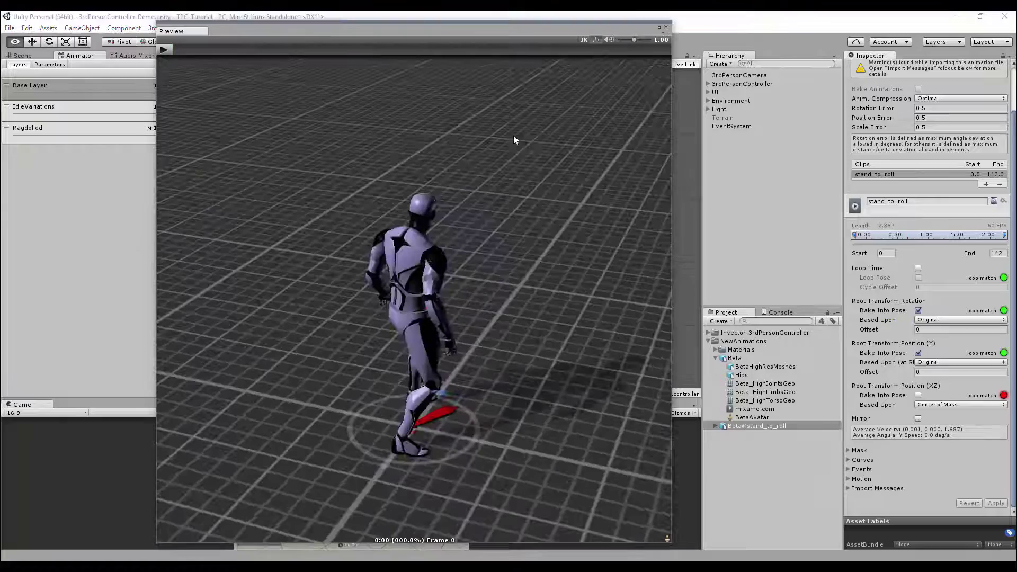
click(164, 50)
drag(342, 54, 600, 50)
alt+drag(320, 249, 382, 190)
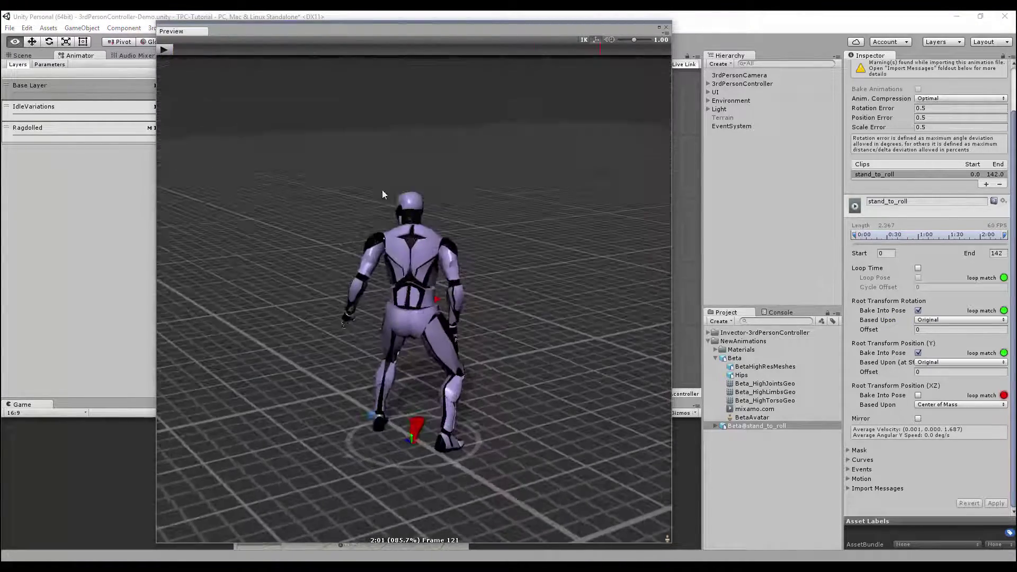
drag(188, 52, 598, 60)
click(666, 28)
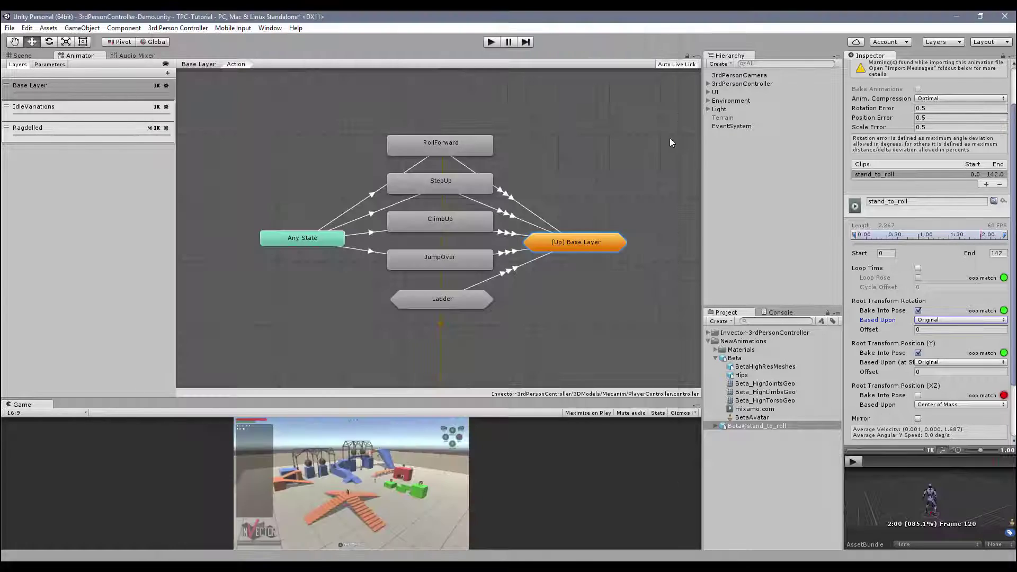
Assign the stand_to_roll clip from Beta@stand_to_roll as the motion of the RollForward state.
middle_drag(583, 161, 548, 161)
click(435, 132)
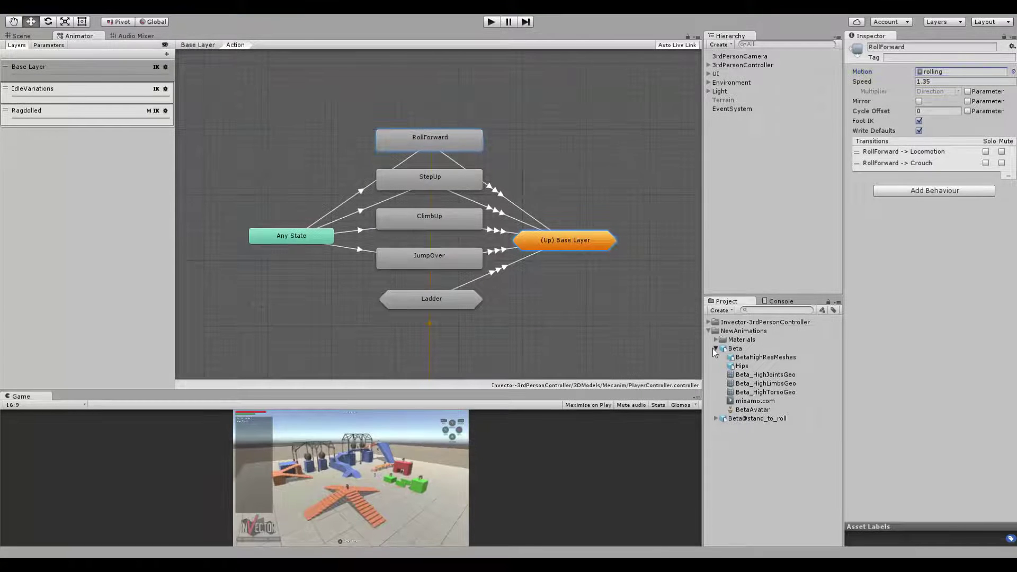
click(716, 359)
click(715, 359)
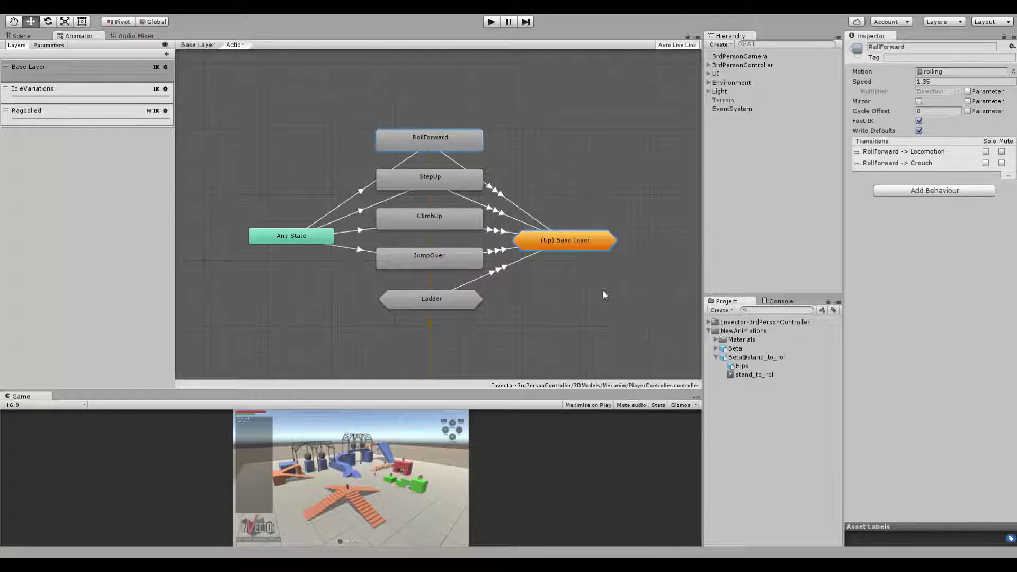
drag(732, 373, 939, 77)
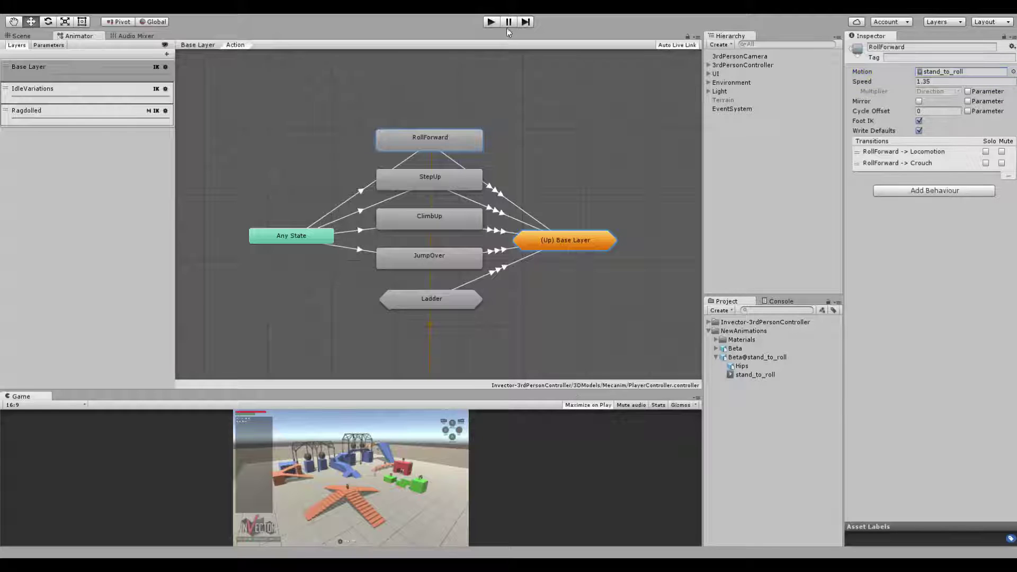
Run the game and test the new roll animation by moving the character forward and rolling twice.
click(492, 22)
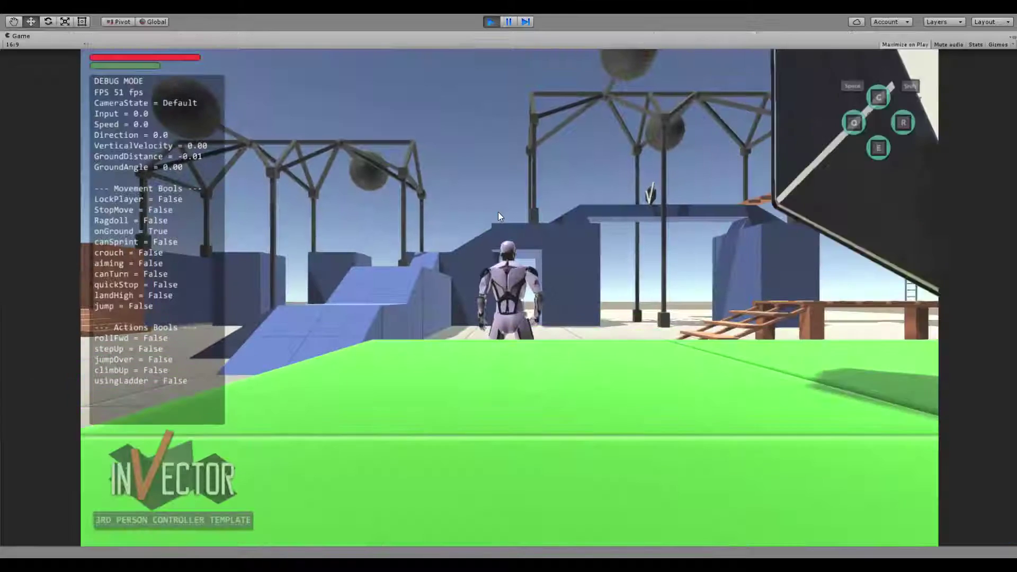
key(w)
key(r)
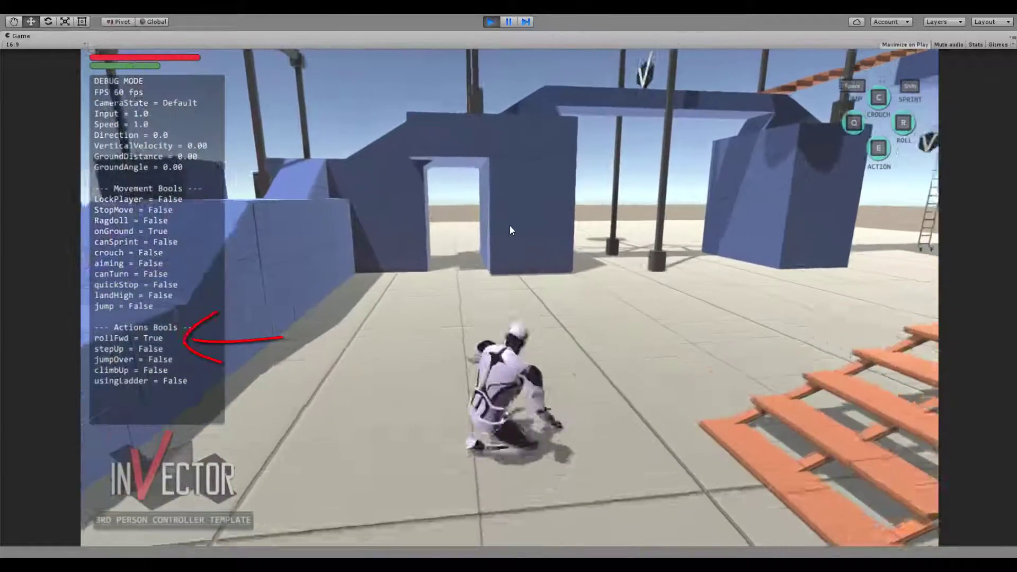
key(r)
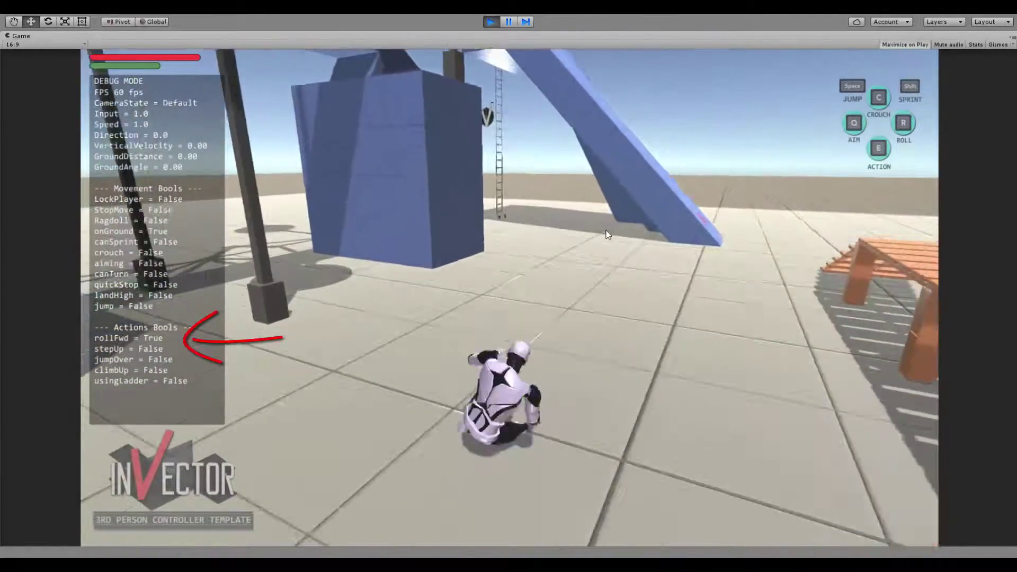
Turn the character back toward the camera, test another roll, and stop the game.
key(s)
key(r)
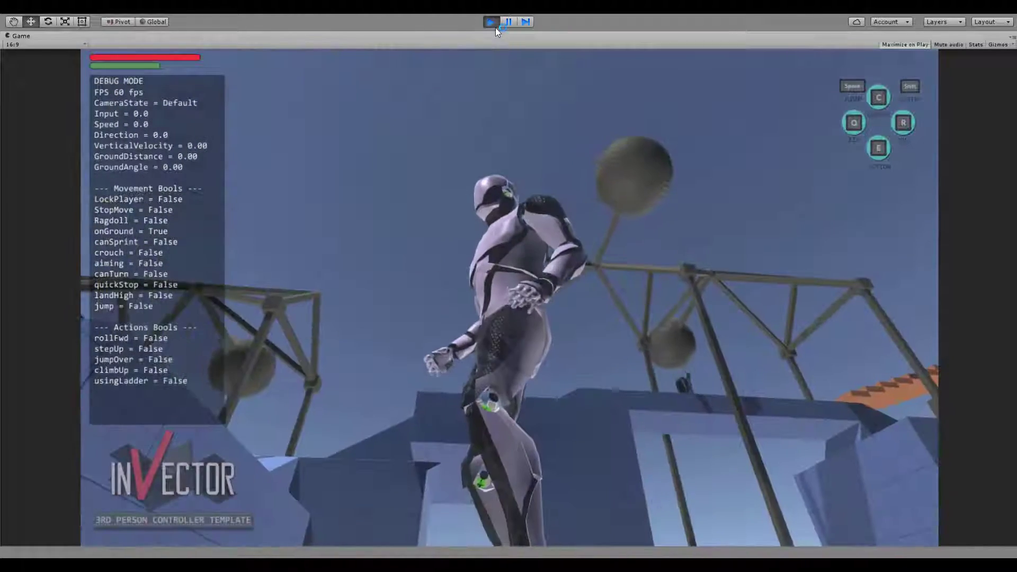
click(491, 21)
Select the RollForward -> Locomotion transition in the Action state machine and expand its settings to inspect the exit time.
middle_drag(527, 132, 571, 278)
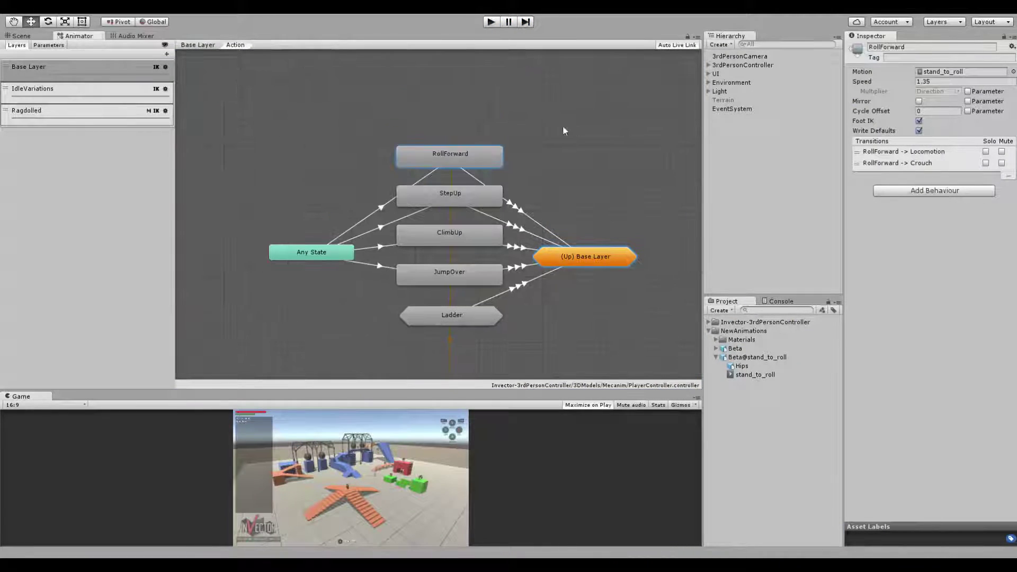
click(472, 179)
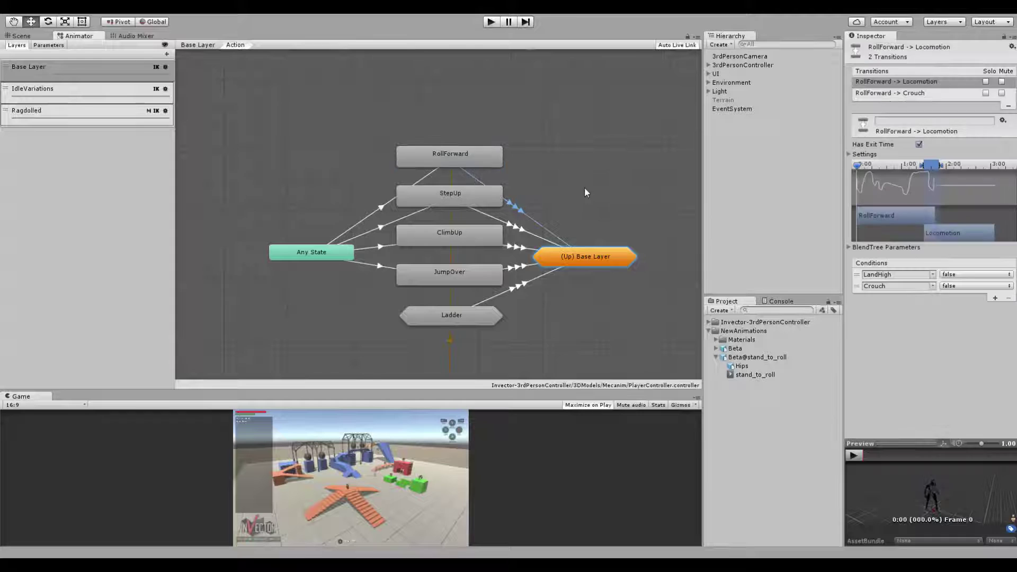
click(849, 154)
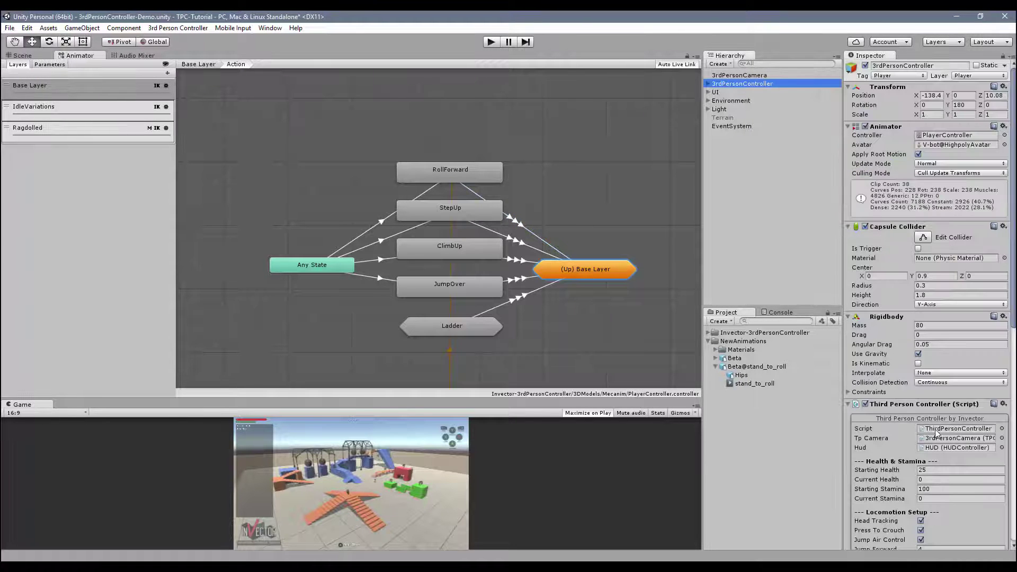
Open the ThirdPersonController script in Visual Studio and go to the definition of its ThirdPersonAnimator base class.
double_click(937, 430)
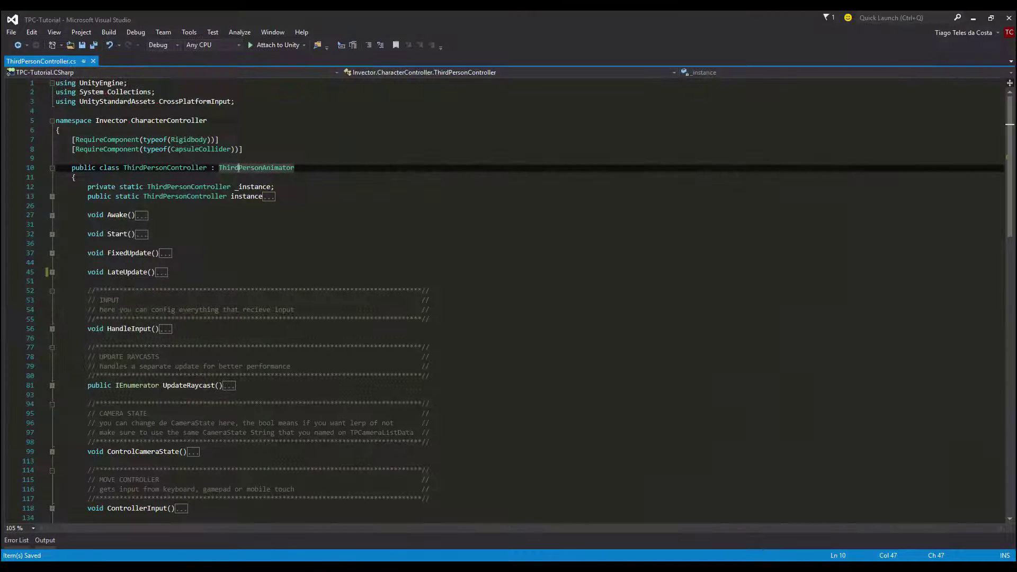
click(134, 169)
click(251, 169)
click(295, 168)
click(278, 168)
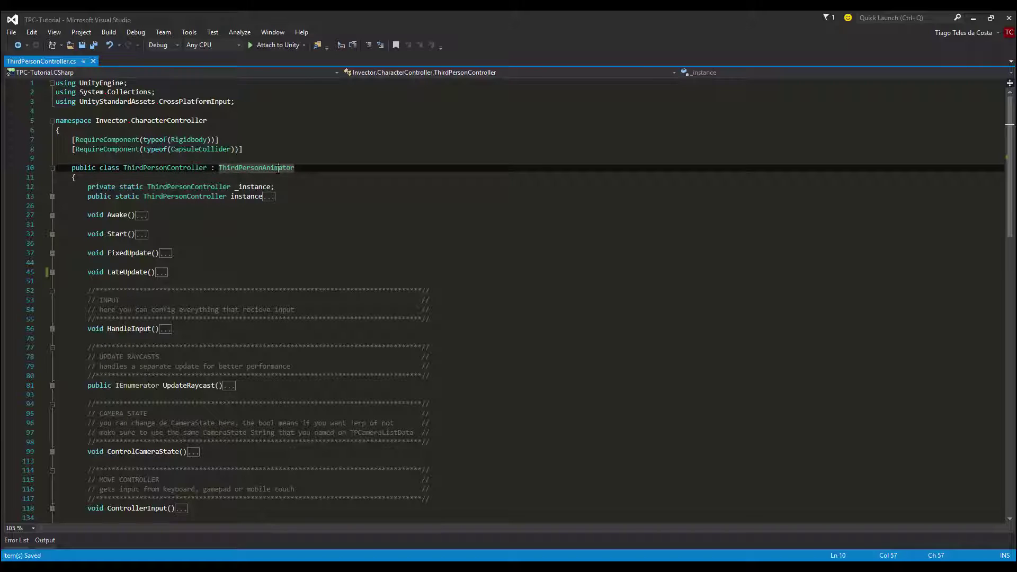
key(F12)
Find and expand the RollForwardAnimation method in ThirdPersonAnimator.cs and highlight the threshold in its non-crouching normalizedTime condition.
click(186, 376)
click(153, 301)
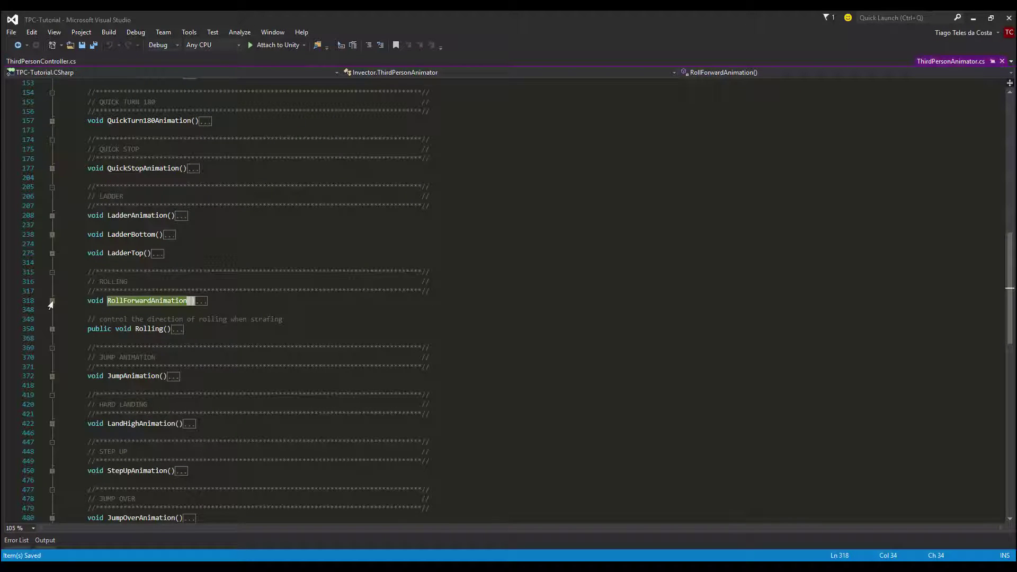
click(52, 300)
scroll(51, 304, down, 3)
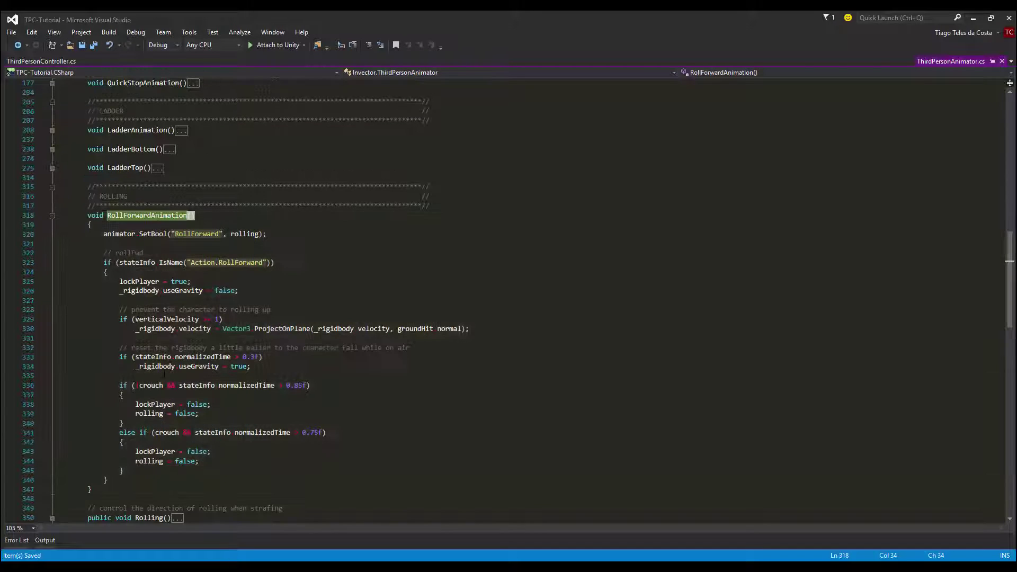
click(231, 385)
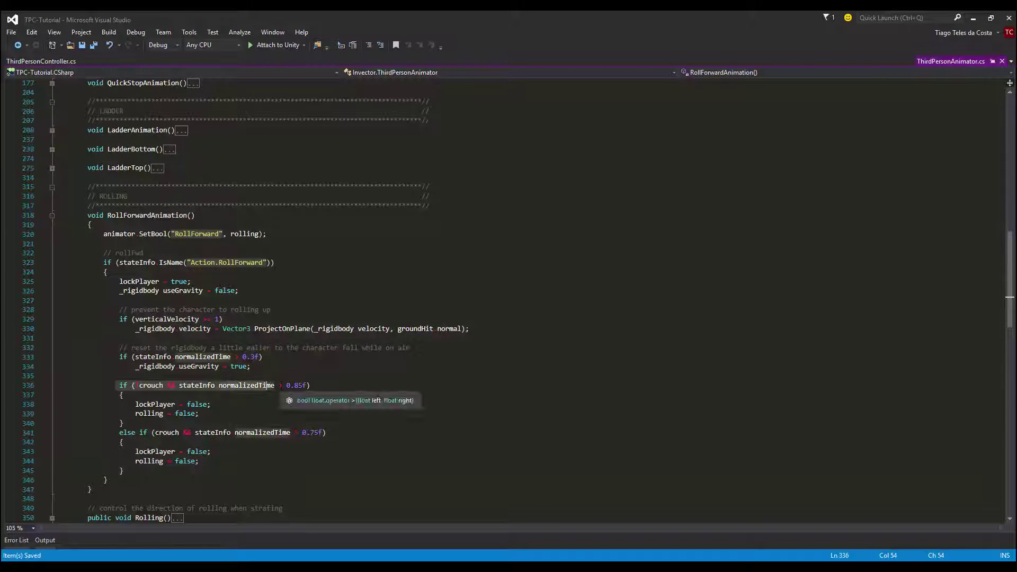
click(316, 385)
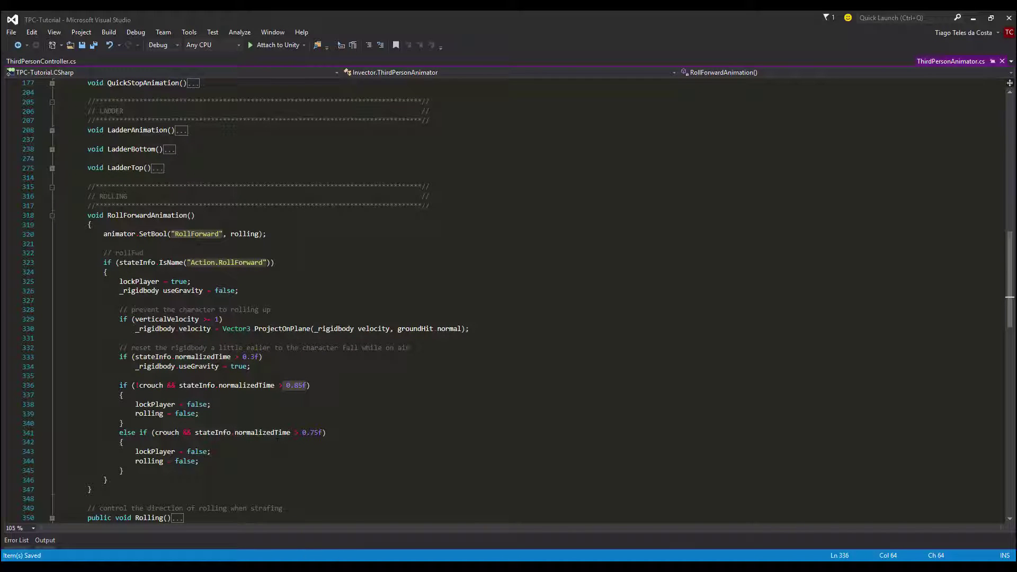
Switch back to Unity and select the RollForward -> Locomotion transition to compare its exit time with the script.
click(472, 568)
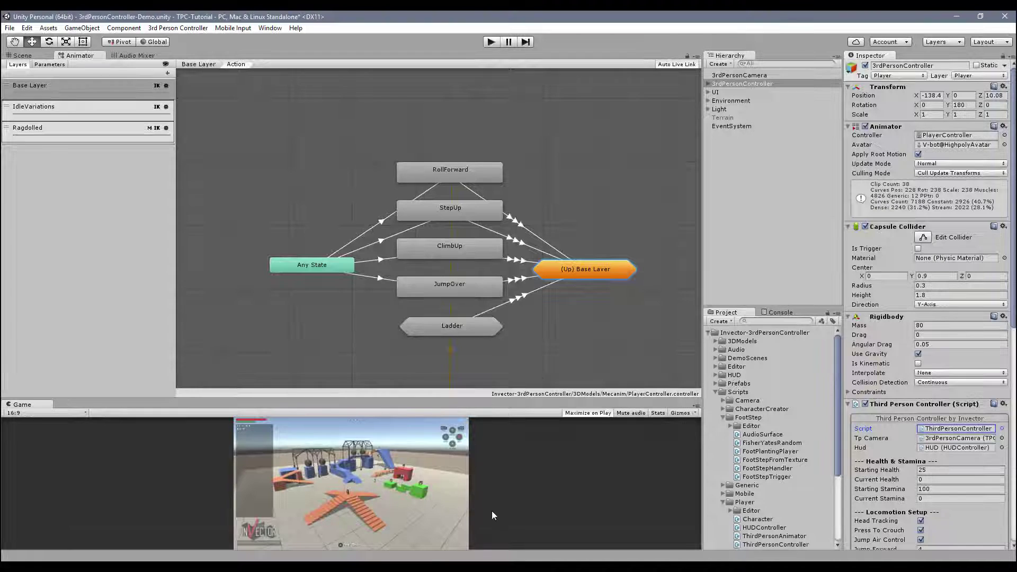
click(517, 224)
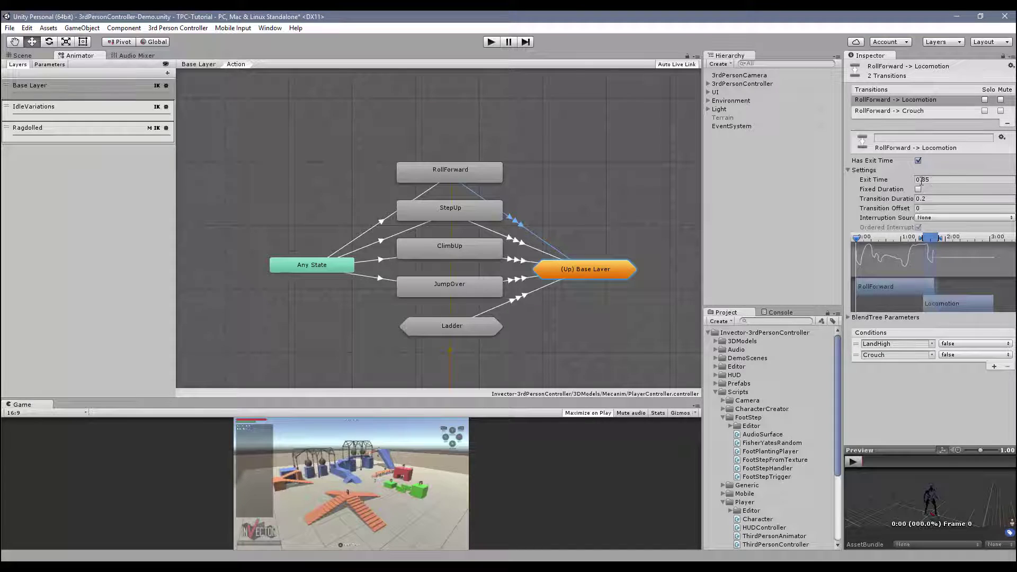